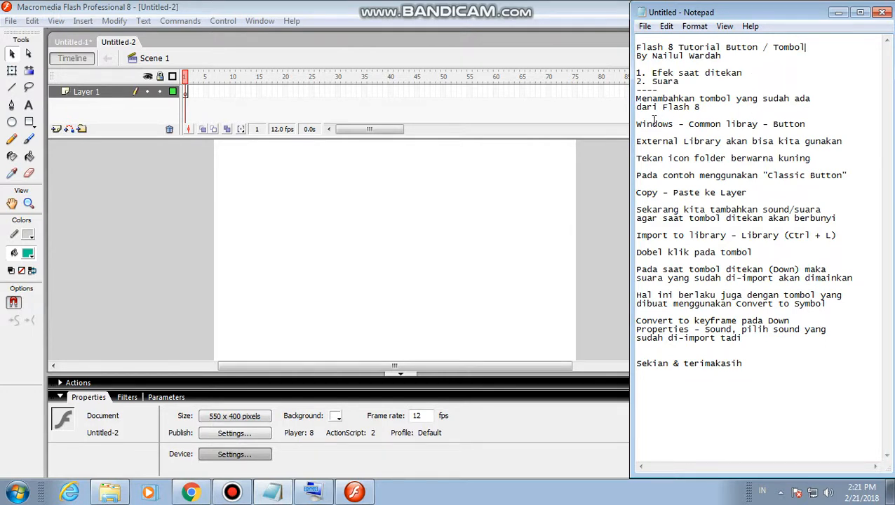
# Highlight the notes on adding a ready-made Flash 8 button, ending with the line "Windows - Common libray - Button".
pyautogui.moveTo(637, 100); pyautogui.dragTo(814, 107)
pyautogui.click(835, 125)
pyautogui.moveTo(637, 125); pyautogui.dragTo(806, 122)
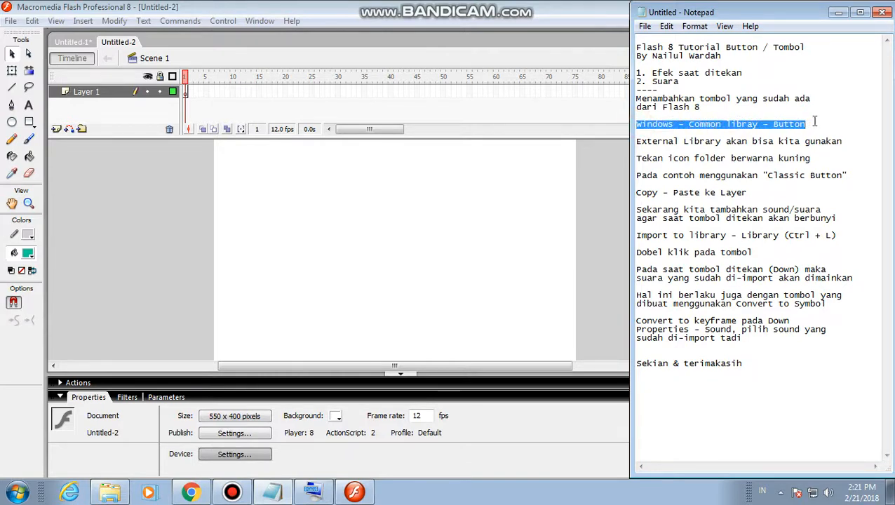
# Display the Buttons common library in Flash and place its floating window beside the stage, just under the layer list.
pyautogui.click(260, 21)
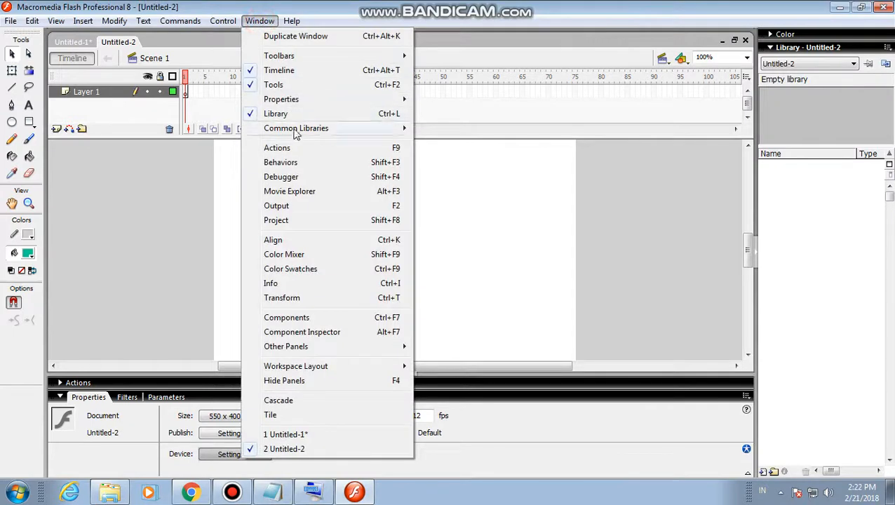
pyautogui.moveTo(291, 130)
pyautogui.click(425, 133)
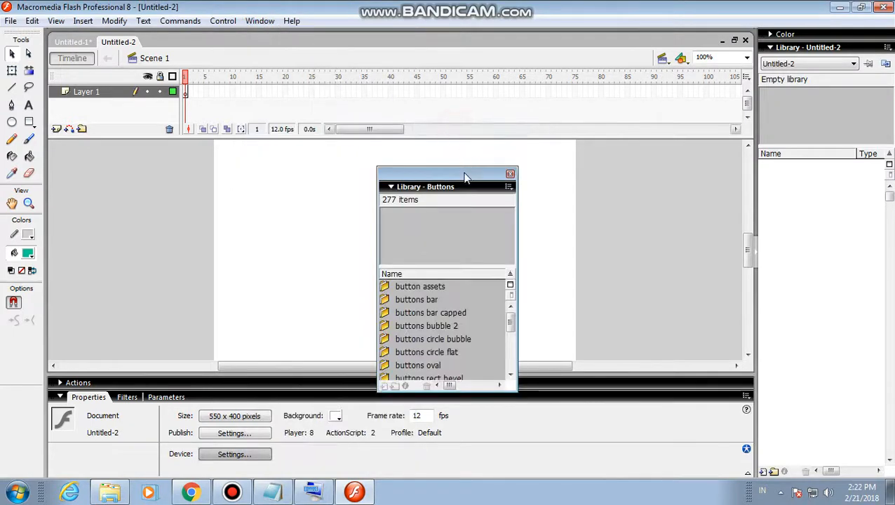
pyautogui.moveTo(456, 175); pyautogui.dragTo(119, 146)
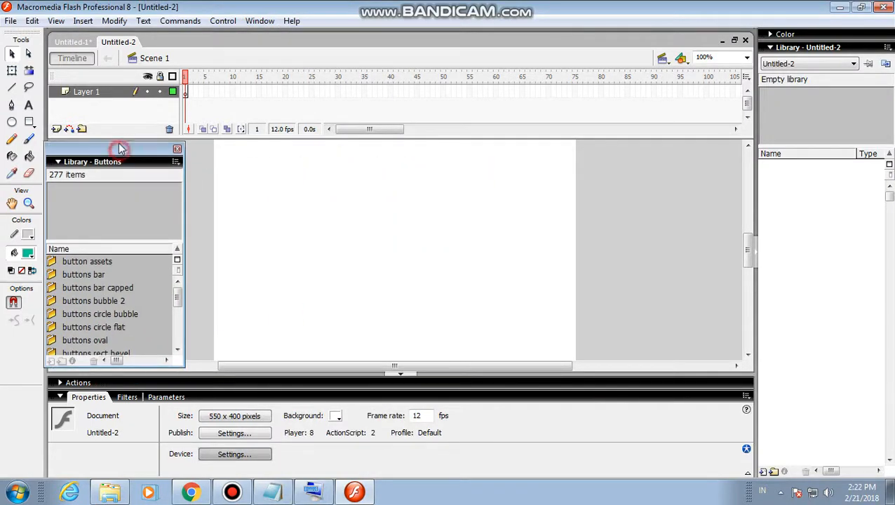
# Highlight the External Library line in the Notepad notes, then return to Flash and look through the Buttons library's folders.
pyautogui.click(273, 491)
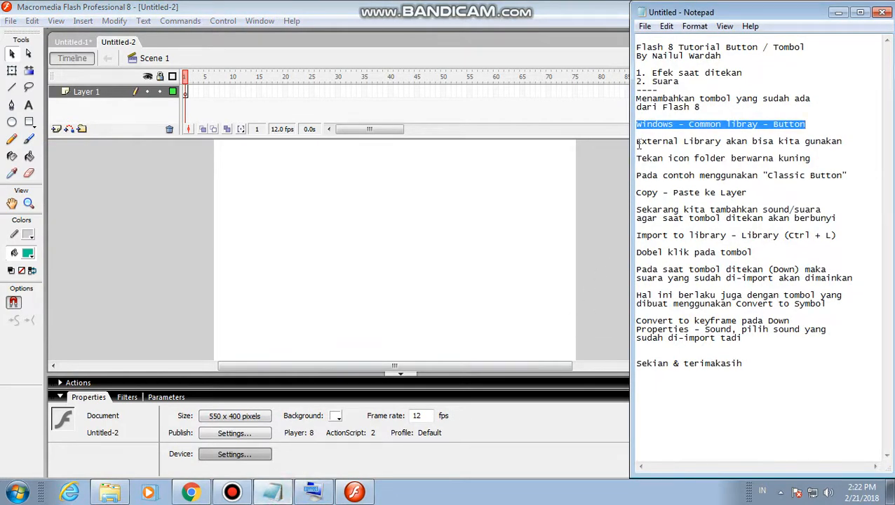
pyautogui.moveTo(639, 144); pyautogui.dragTo(843, 140)
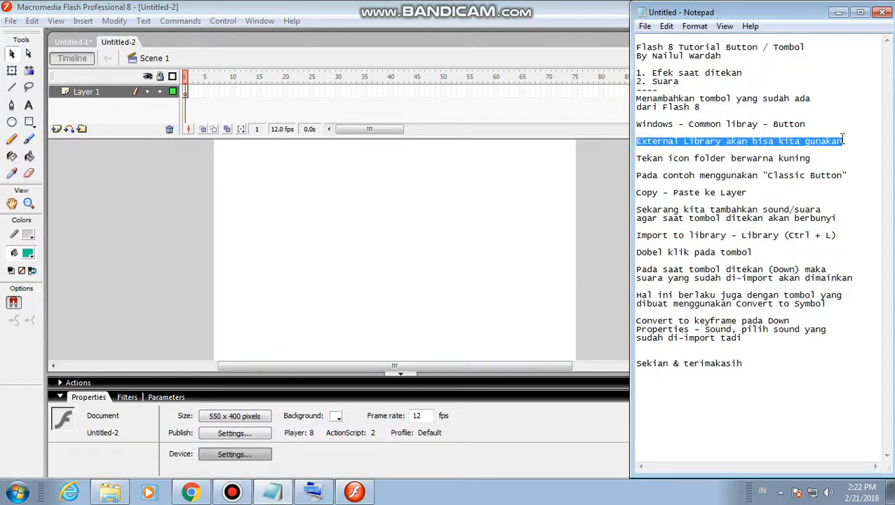
pyautogui.click(413, 268)
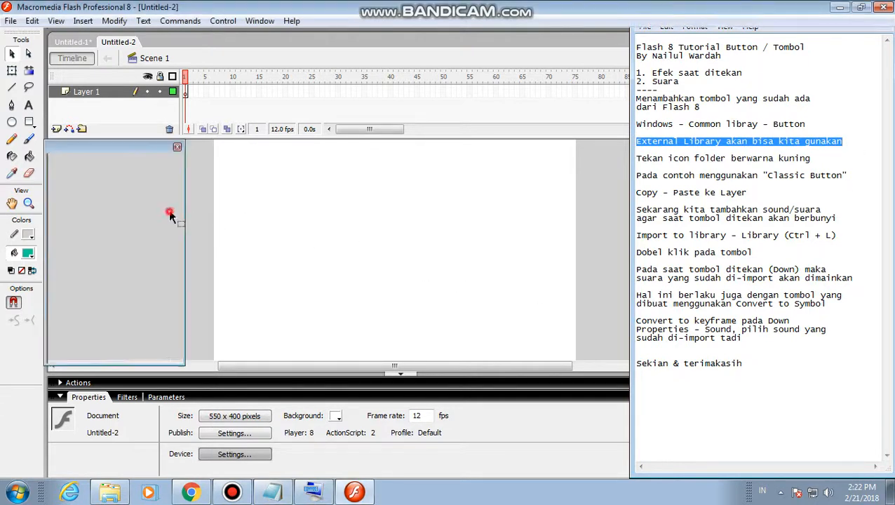
pyautogui.click(56, 150)
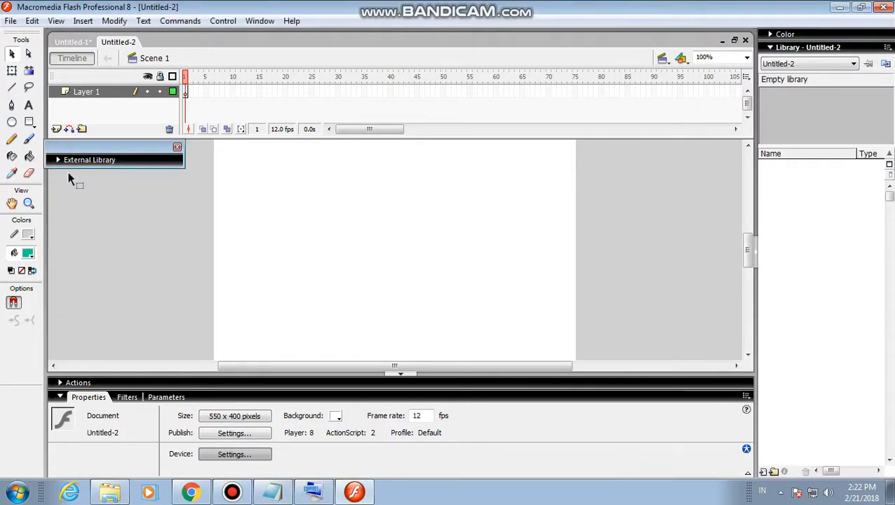
pyautogui.click(59, 160)
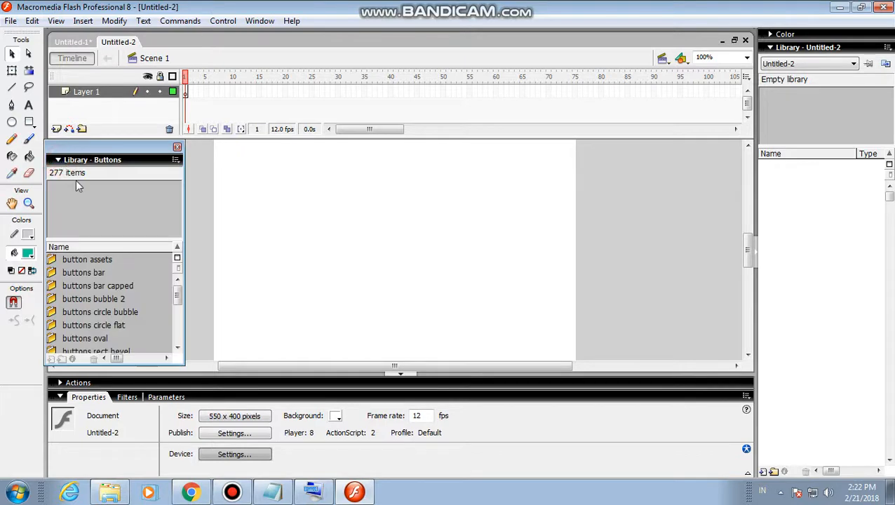
pyautogui.moveTo(178, 295); pyautogui.dragTo(173, 350)
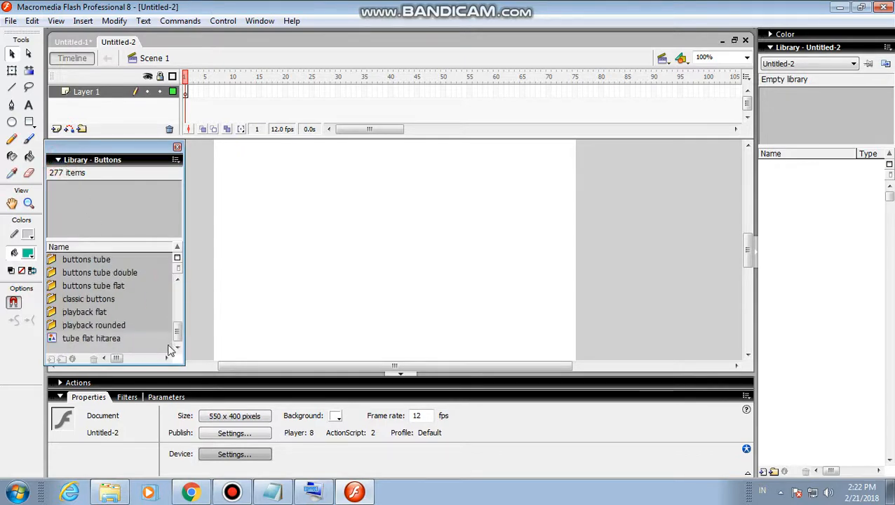
# Highlight the notes about the yellow folder icon and "Classic Button" in Notepad, then expand the classic buttons folder in Flash's Buttons library.
pyautogui.click(272, 491)
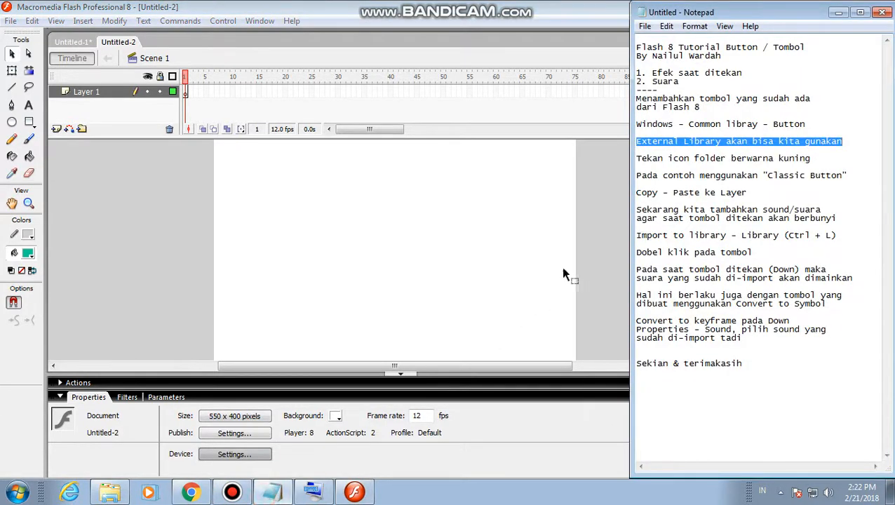
pyautogui.moveTo(638, 158); pyautogui.dragTo(811, 157)
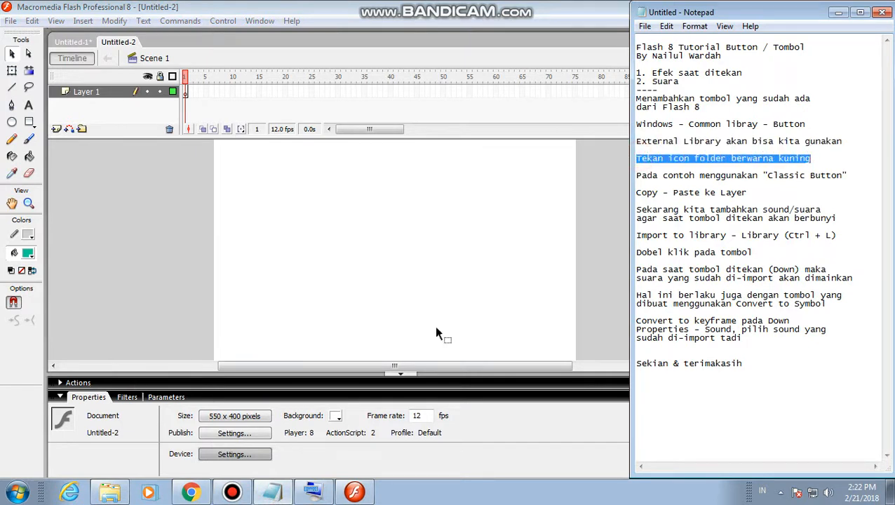
pyautogui.moveTo(636, 175); pyautogui.dragTo(821, 176)
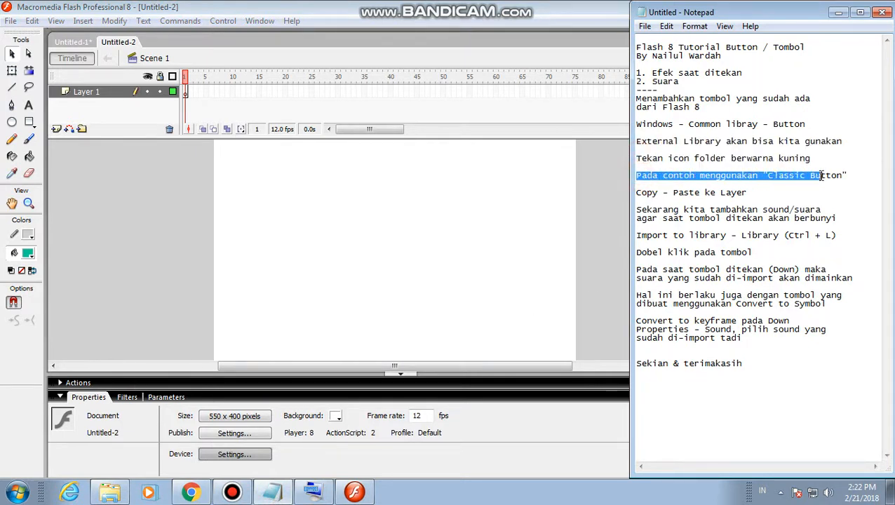
pyautogui.click(155, 300)
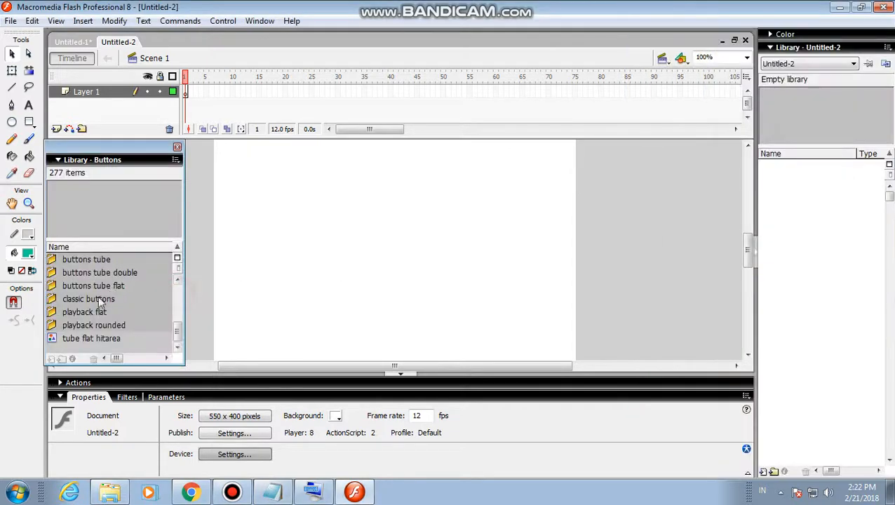
pyautogui.doubleClick(51, 299)
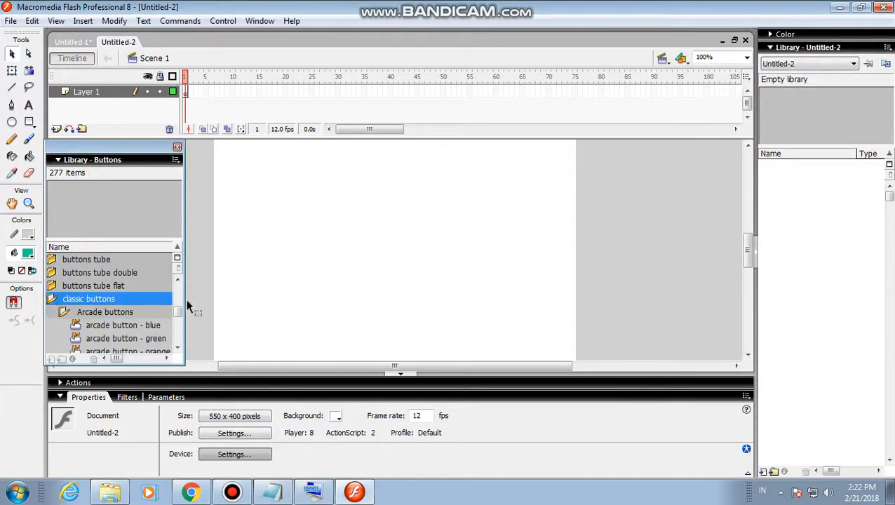
pyautogui.click(179, 323)
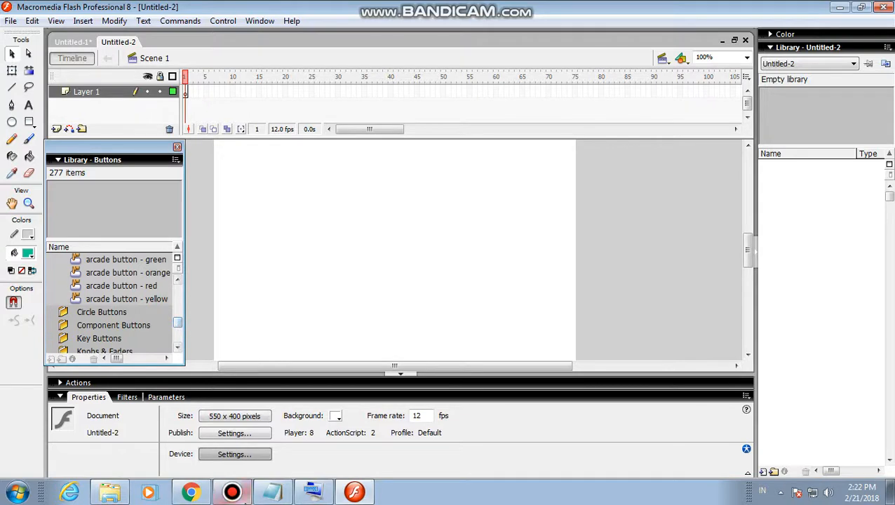
# Highlight Notepad's "Copy - Paste ke Layer" note, then copy arcade button - orange onto Flash's stage and move it to about X 230, Y 40.
pyautogui.click(259, 490)
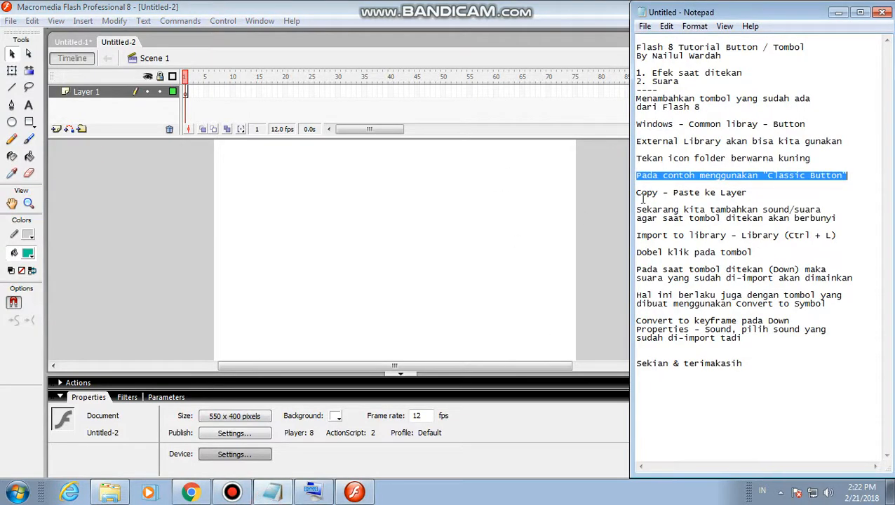
pyautogui.moveTo(638, 195); pyautogui.dragTo(748, 194)
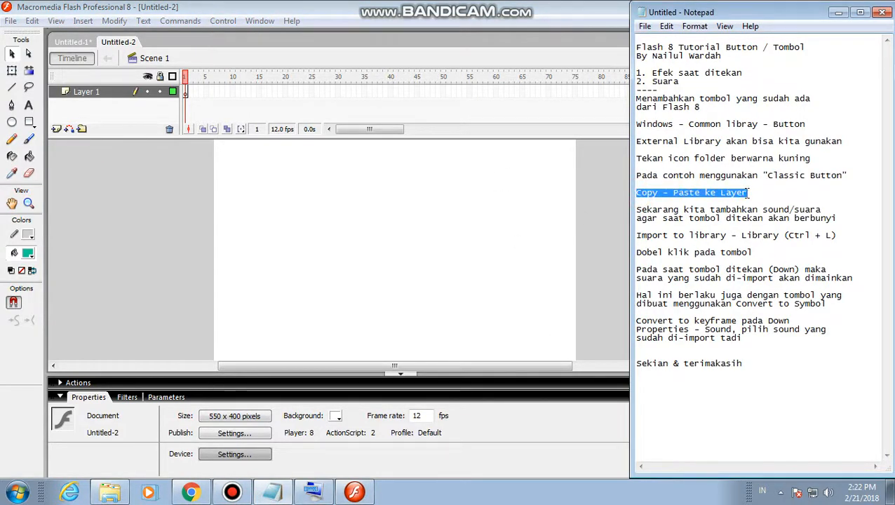
pyautogui.click(533, 186)
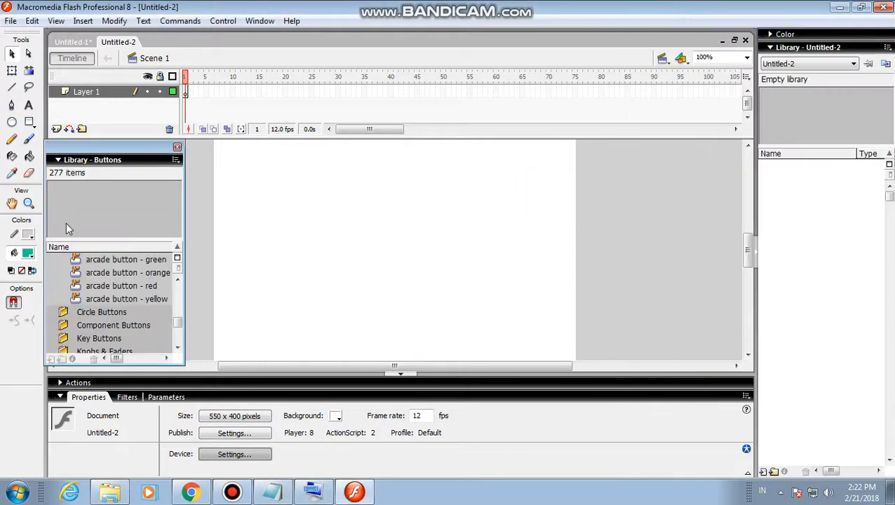
pyautogui.rightClick(148, 272)
pyautogui.click(184, 217)
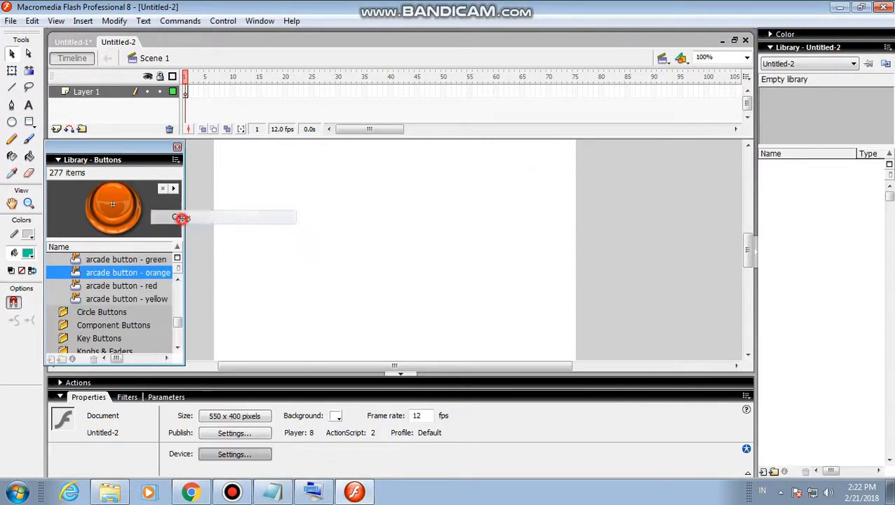
pyautogui.click(325, 223)
pyautogui.rightClick(325, 224)
pyautogui.click(363, 256)
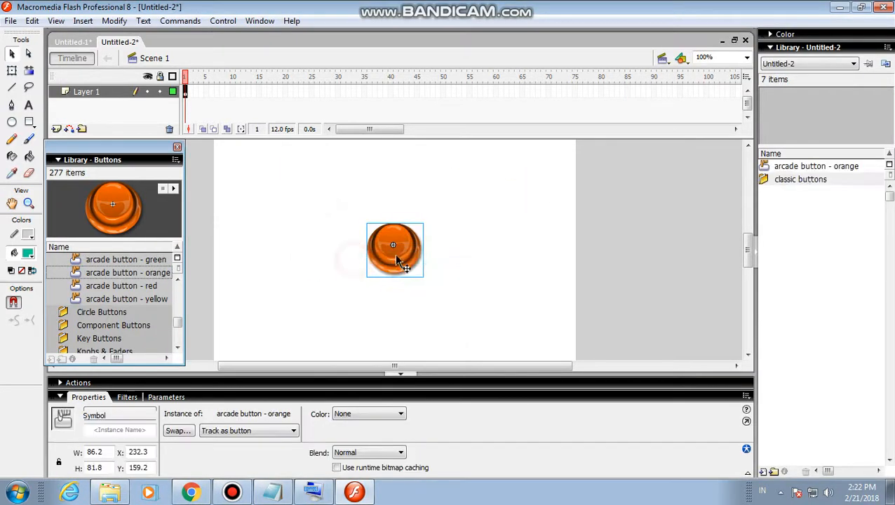
pyautogui.moveTo(397, 224); pyautogui.dragTo(400, 176)
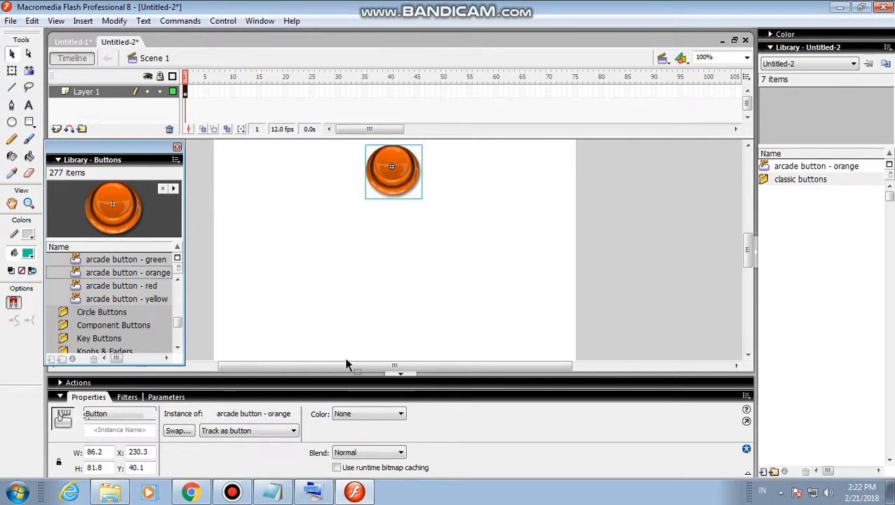
# Switch to Notepad and highlight the two-line note about adding a sound that plays on pressing the button.
pyautogui.click(272, 492)
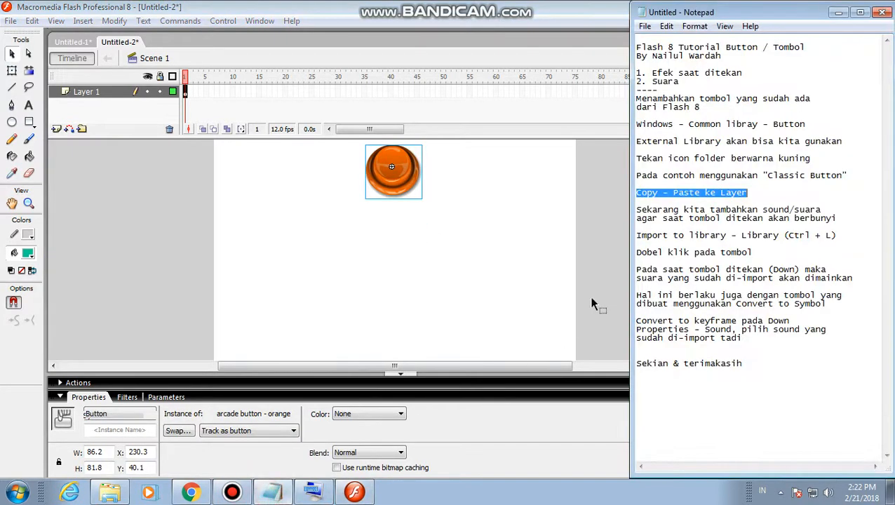
pyautogui.click(638, 209)
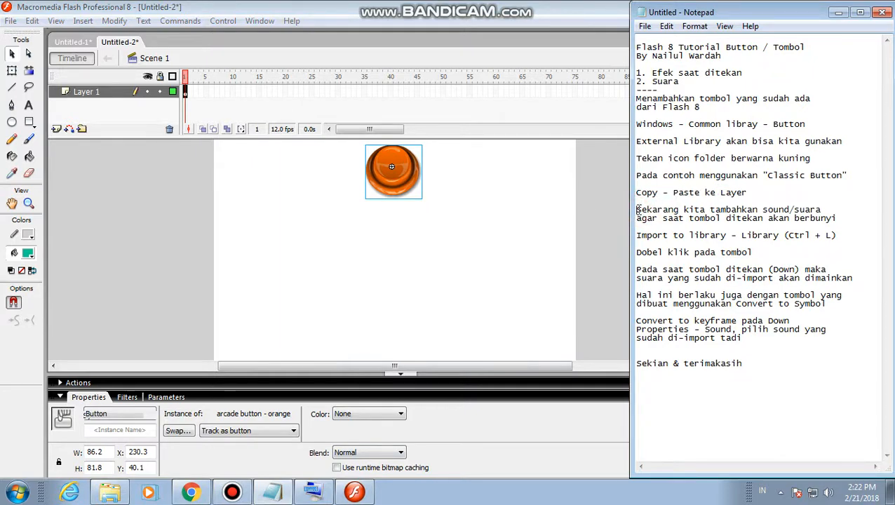
pyautogui.moveTo(637, 209); pyautogui.dragTo(843, 220)
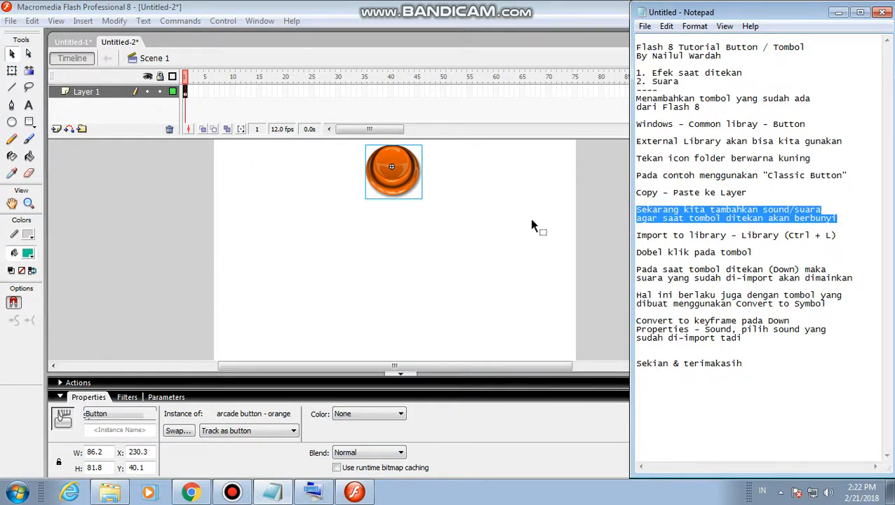
# Return to Flash, test the movie, try the orange button's pressed effect, and close the preview.
pyautogui.click(511, 223)
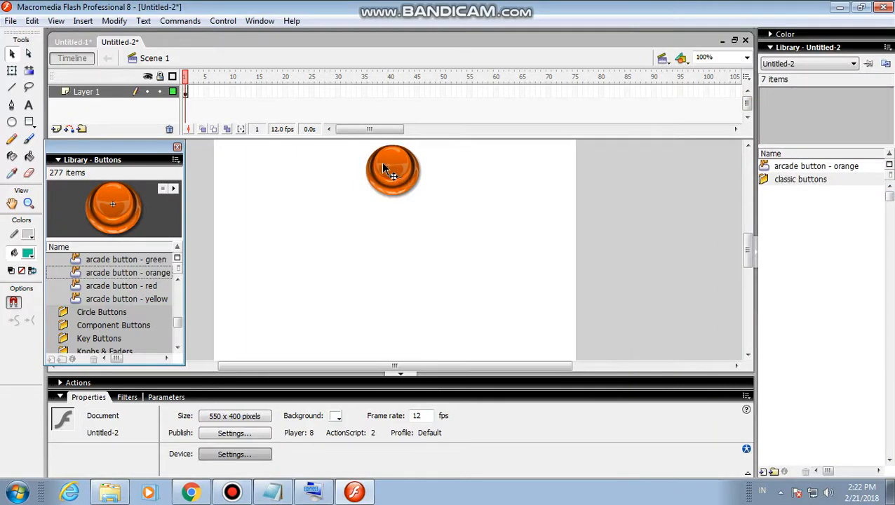
pyautogui.click(260, 21)
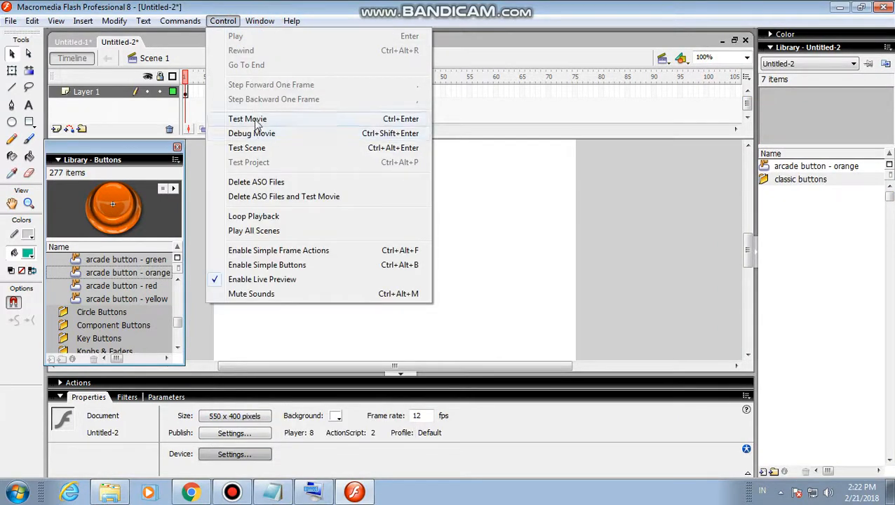
pyautogui.click(256, 121)
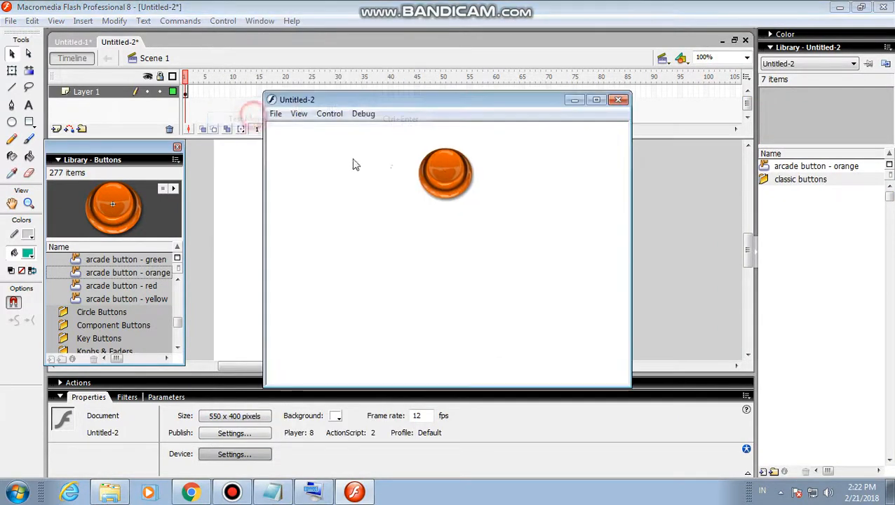
pyautogui.click(459, 181)
pyautogui.click(459, 182)
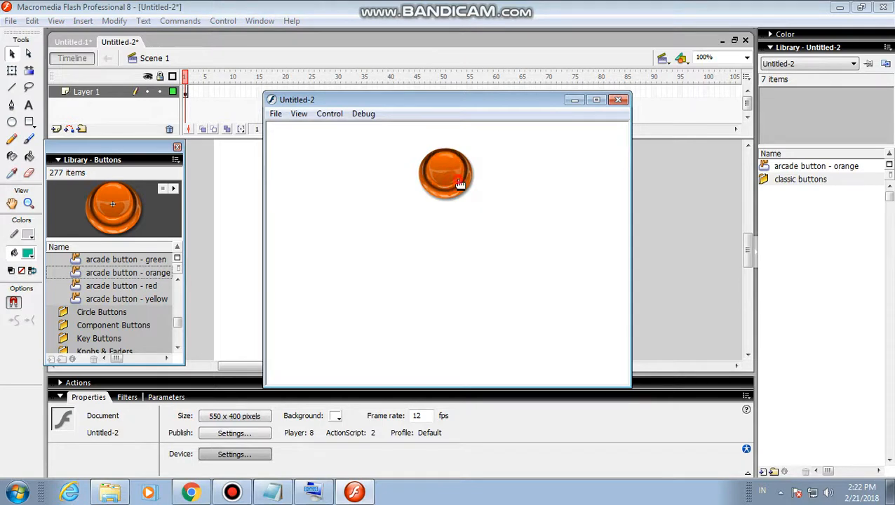
pyautogui.click(618, 100)
# Switch to Notepad and highlight the line "Import to library - Library (Ctrl + L)".
pyautogui.click(11, 21)
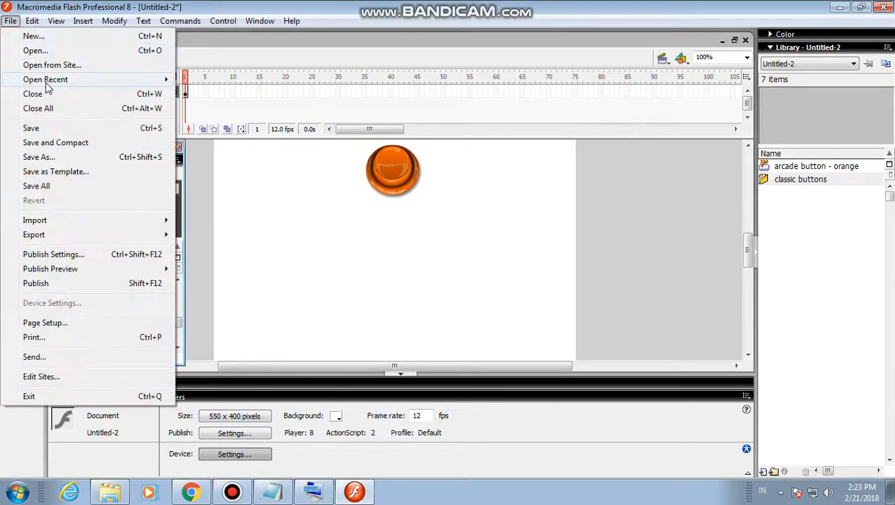
pyautogui.click(279, 494)
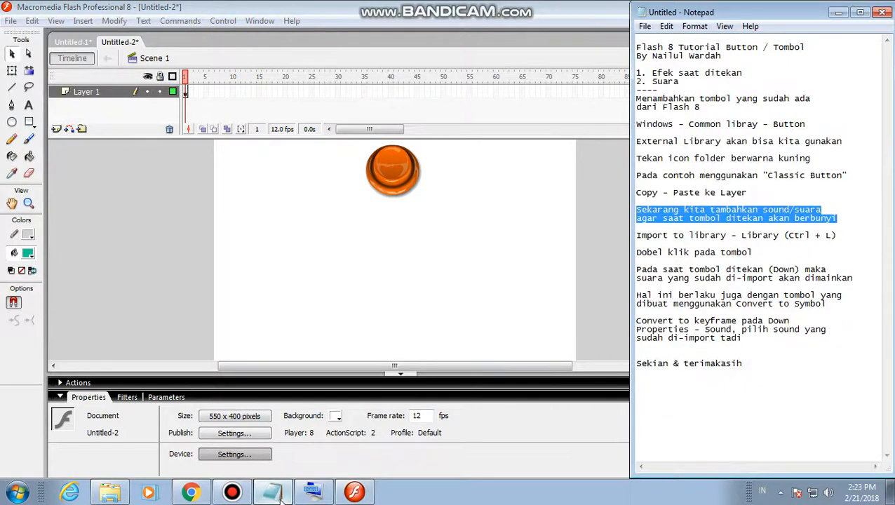
pyautogui.moveTo(639, 236); pyautogui.dragTo(839, 235)
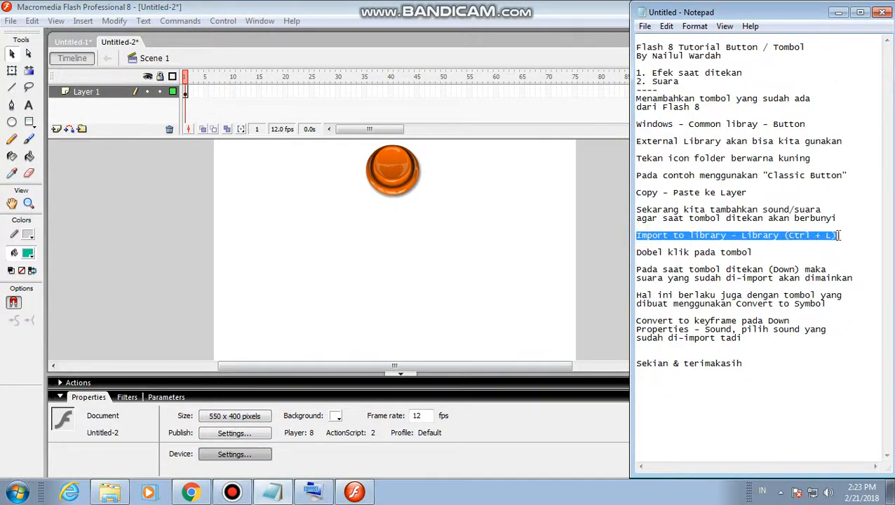
# Return to Flash and import the sound files battle004 and battle020 from the Naynayy punya folder into the document's library.
pyautogui.click(10, 21)
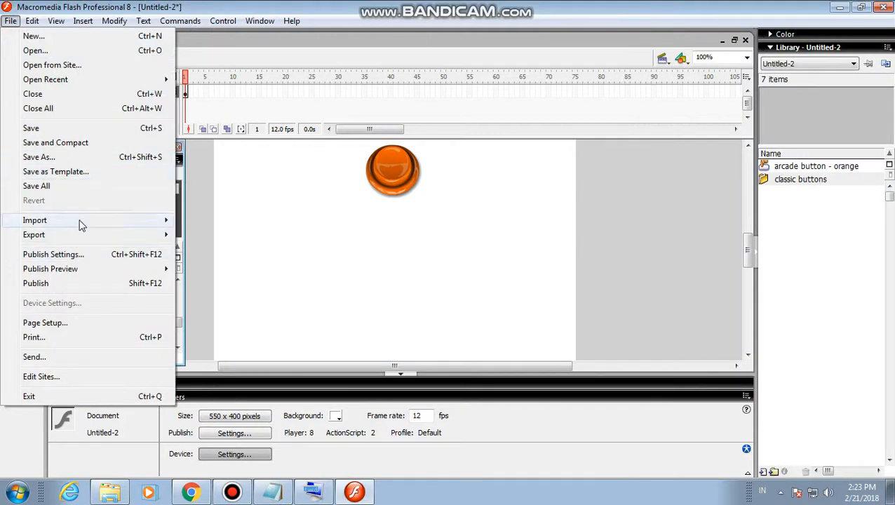
pyautogui.moveTo(70, 220)
pyautogui.click(211, 234)
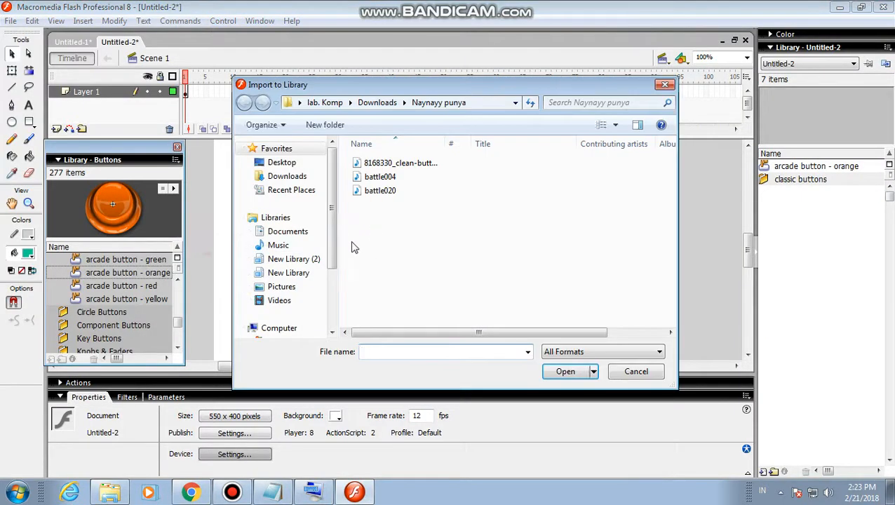
pyautogui.click(379, 190)
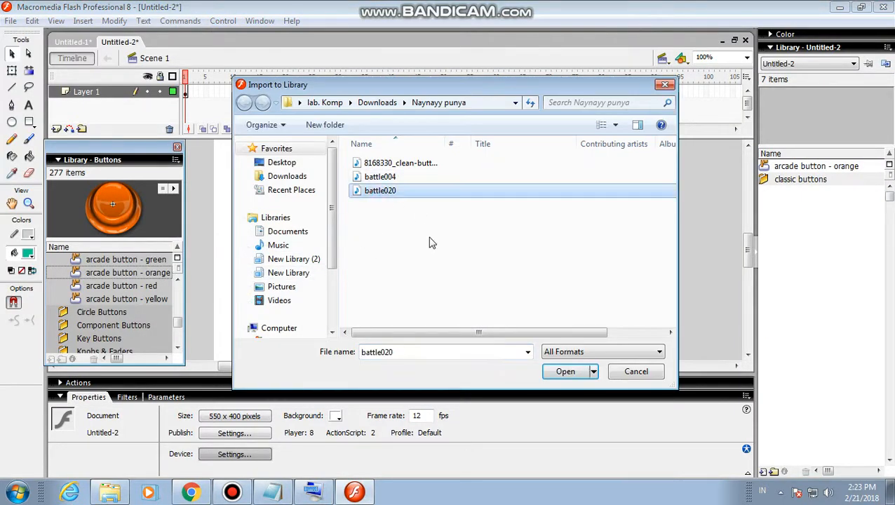
pyautogui.keyDown('shift'); pyautogui.click(403, 176); pyautogui.keyUp('shift')
pyautogui.click(554, 373)
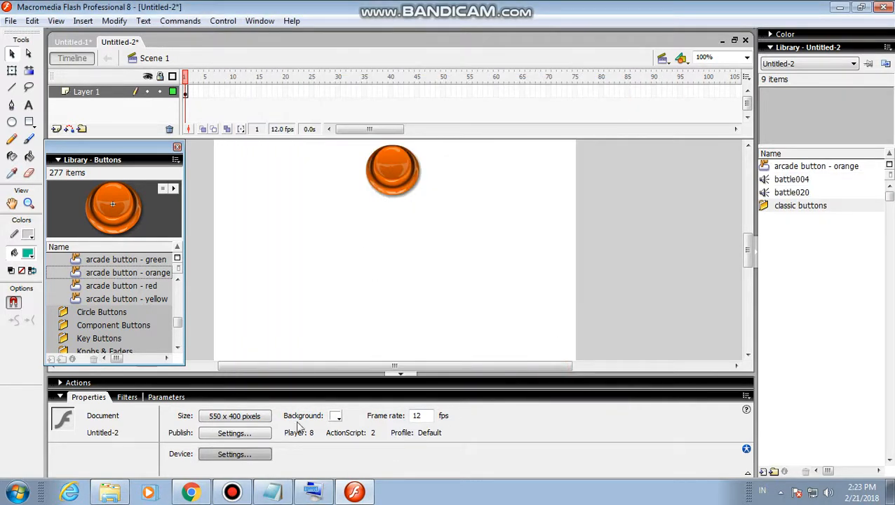
# Switch to Notepad, highlight the line "Dobel klik pada tombol", and return to Flash.
pyautogui.click(268, 493)
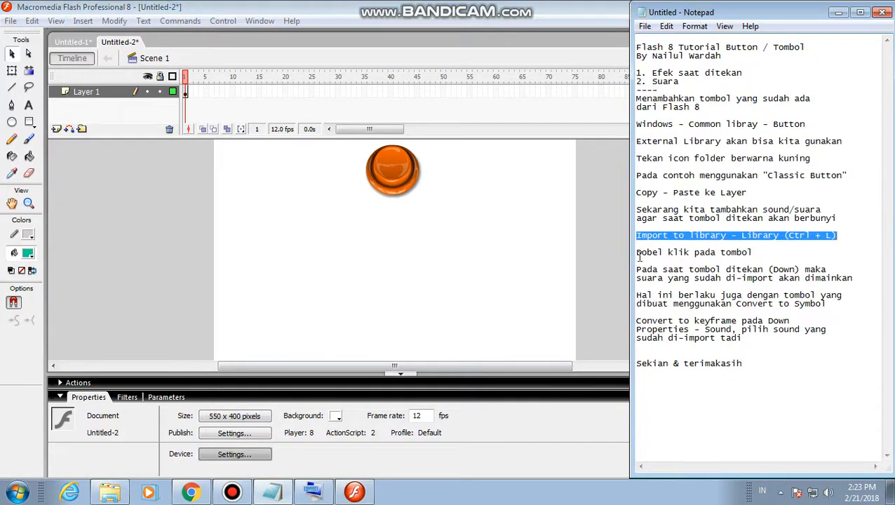
pyautogui.moveTo(637, 253); pyautogui.dragTo(768, 264)
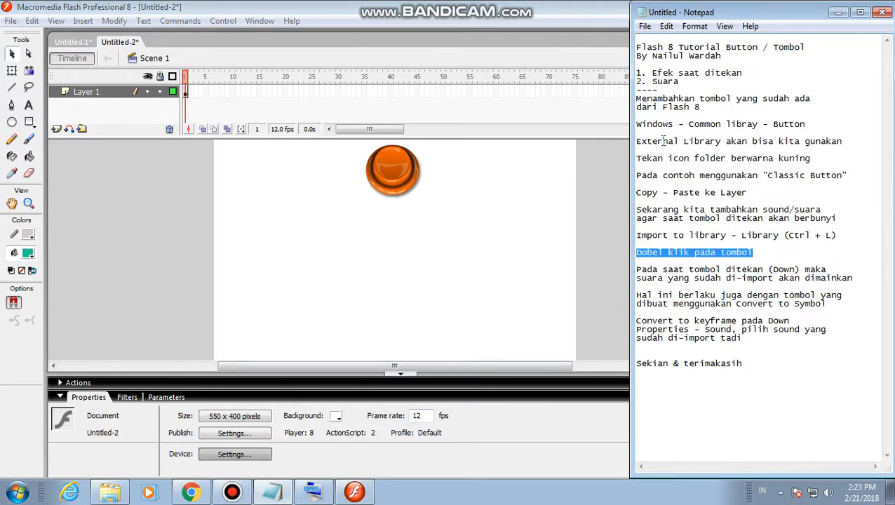
pyautogui.click(543, 226)
# Open the orange arcade button for editing, assign the battle020 sound to the haze layer's Down frame, and return to Scene 1.
pyautogui.doubleClick(394, 175)
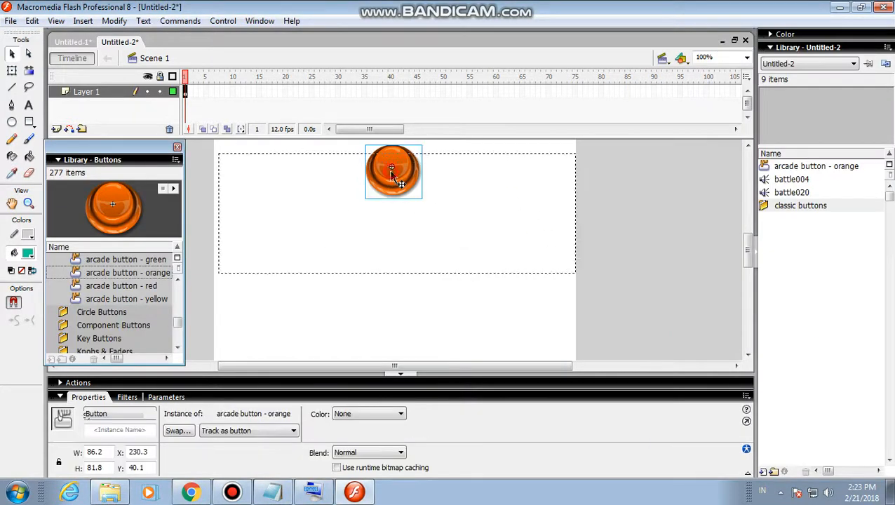
pyautogui.click(233, 92)
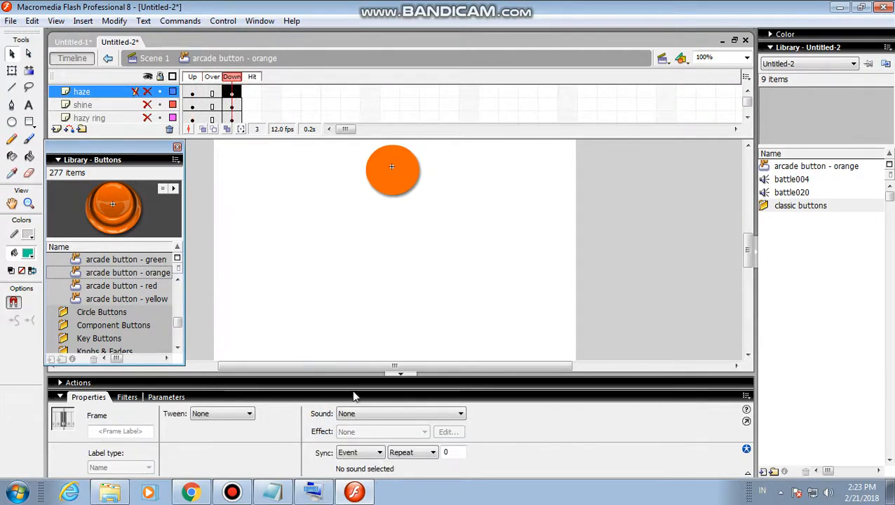
pyautogui.click(375, 415)
pyautogui.click(374, 441)
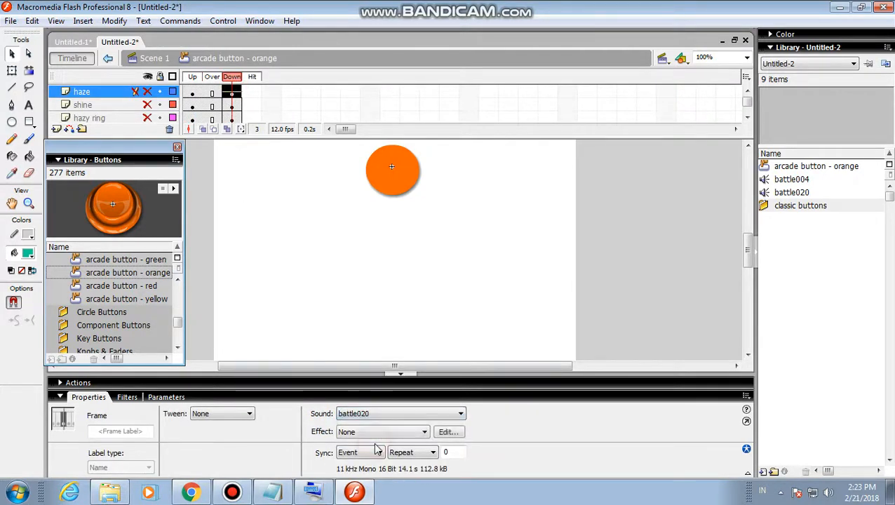
pyautogui.click(152, 59)
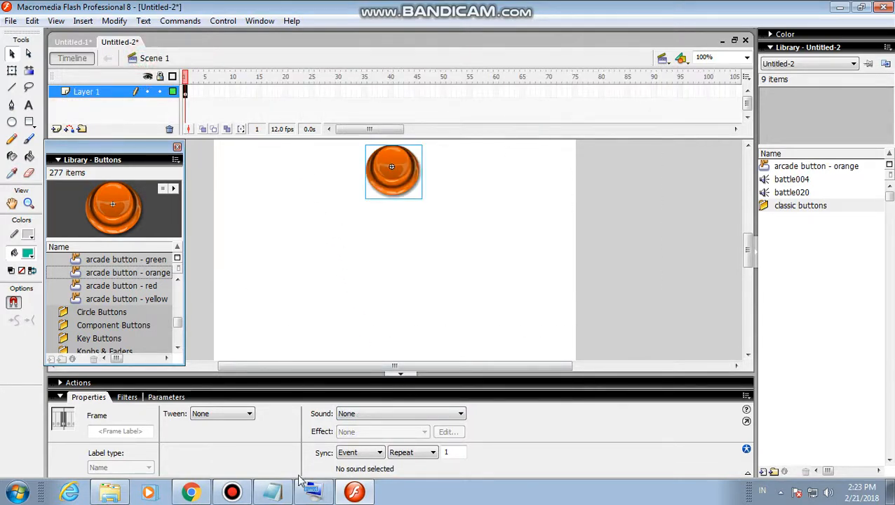
# Switch to Notepad, highlight the two-line note about the imported sound playing on Down, and return to Flash.
pyautogui.click(284, 495)
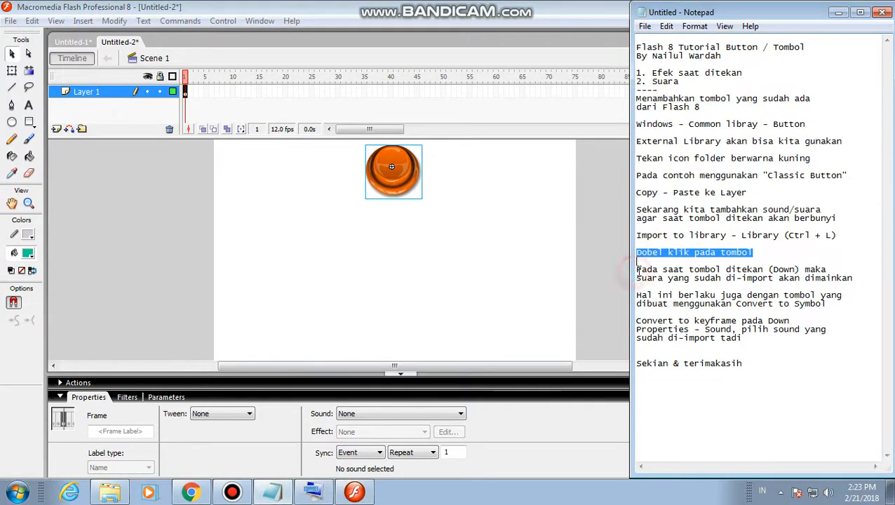
pyautogui.moveTo(636, 271); pyautogui.dragTo(851, 279)
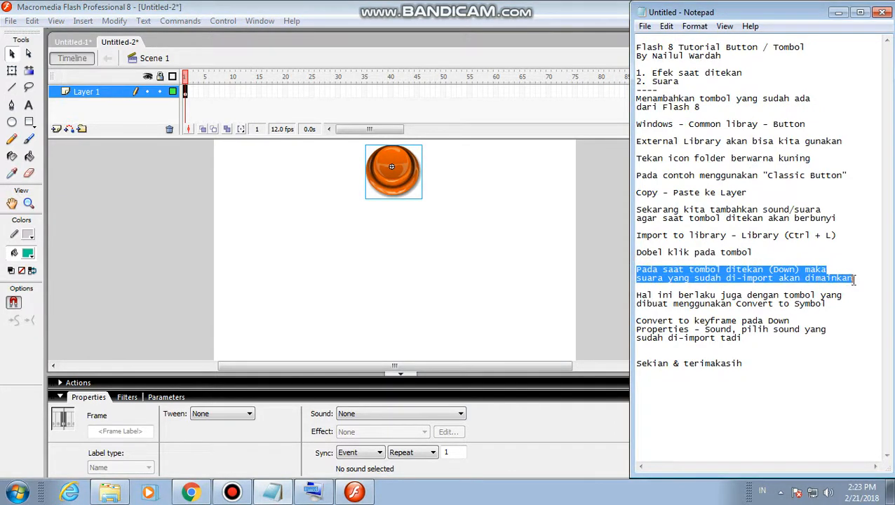
pyautogui.click(863, 299)
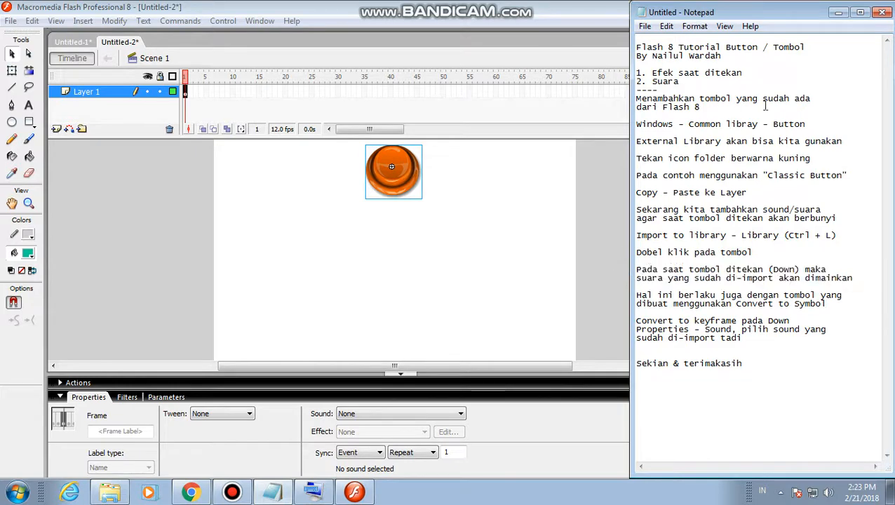
pyautogui.click(559, 228)
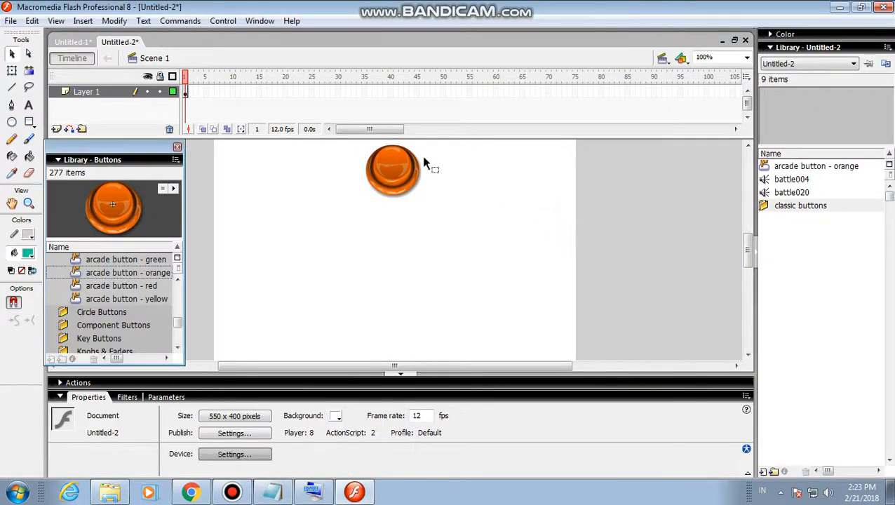
# Test the movie, try the orange button's sound, and close the preview.
pyautogui.click(214, 21)
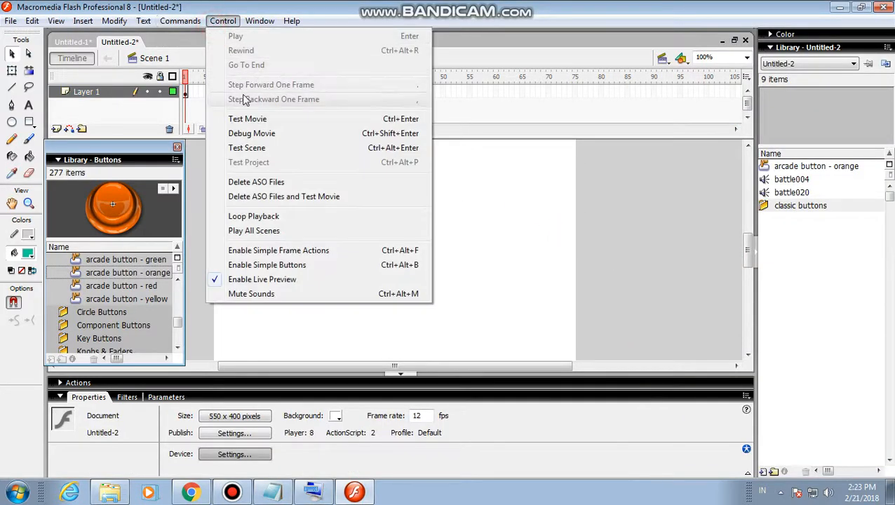
pyautogui.click(256, 117)
pyautogui.click(441, 179)
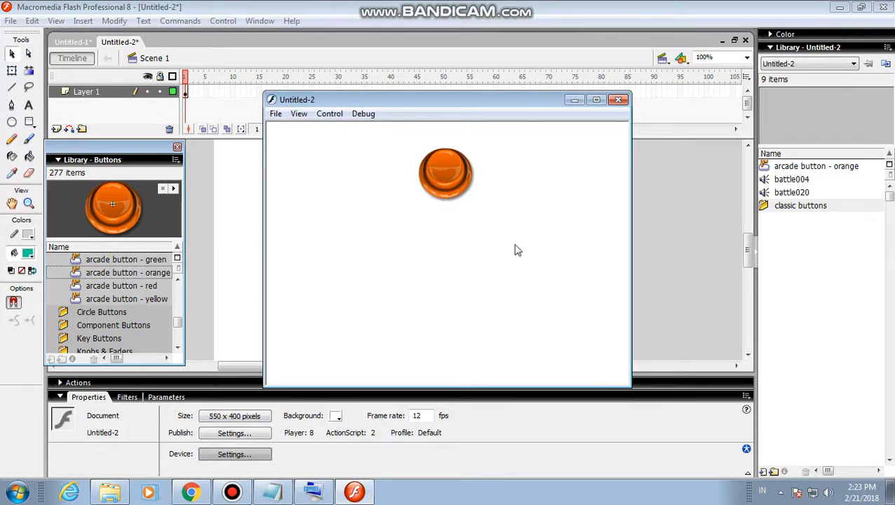
pyautogui.click(618, 99)
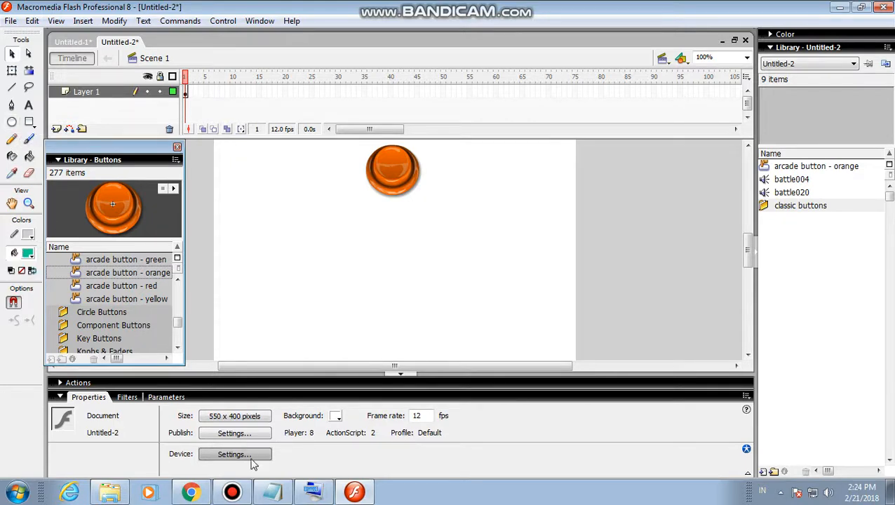
# Switch to Notepad, highlight the two-line note about buttons made with Convert to Symbol, and return to Flash.
pyautogui.click(272, 491)
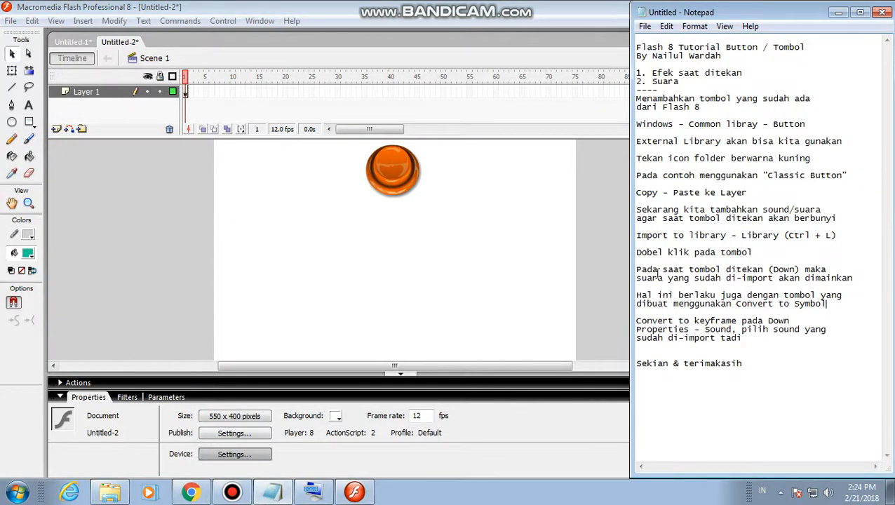
pyautogui.moveTo(638, 298); pyautogui.dragTo(811, 304)
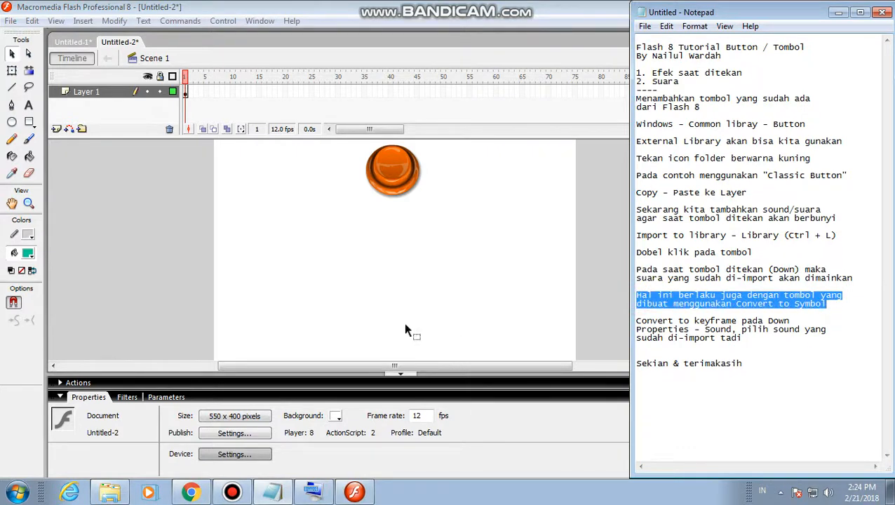
pyautogui.click(307, 283)
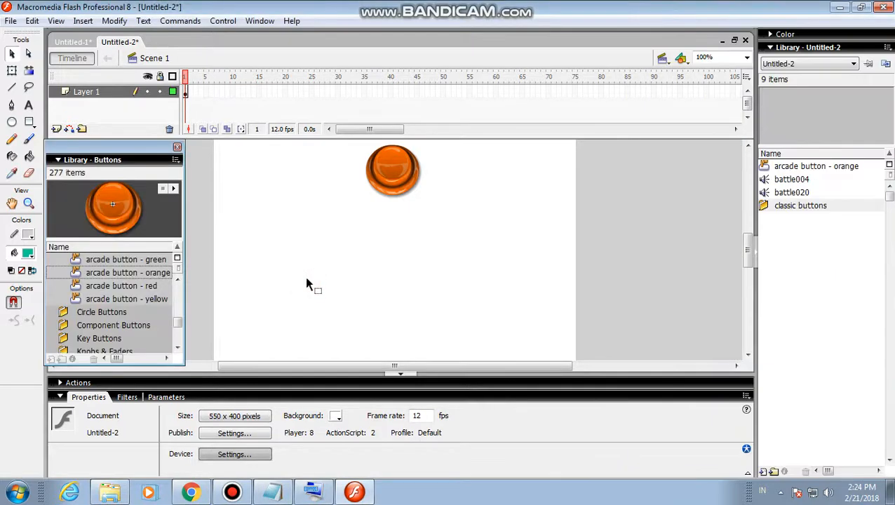
# Draw a teal oval about 74 by 89 pixels below and left of the orange button, at about X 67, Y 164.
pyautogui.click(12, 122)
pyautogui.click(260, 233)
pyautogui.moveTo(259, 234); pyautogui.dragTo(306, 284)
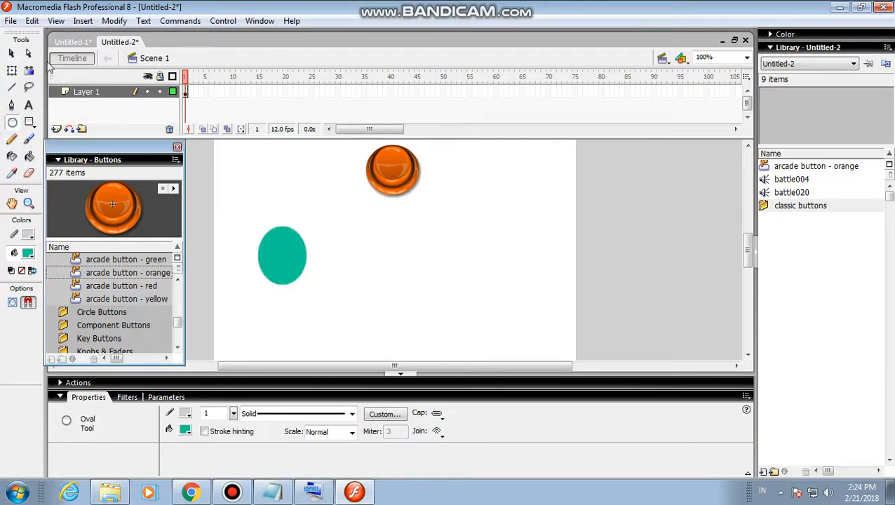
# Select the whole teal oval and convert it to a symbol of type Button.
pyautogui.click(11, 54)
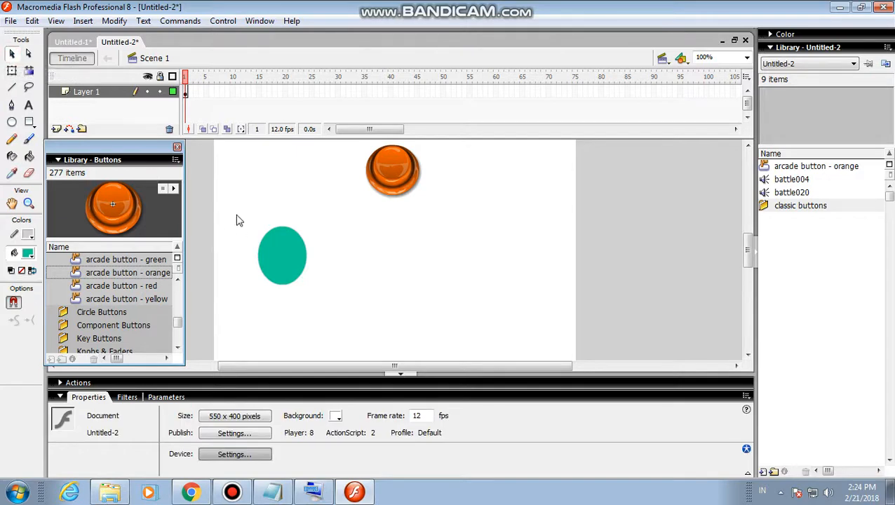
pyautogui.moveTo(237, 220); pyautogui.dragTo(339, 309)
pyautogui.rightClick(278, 266)
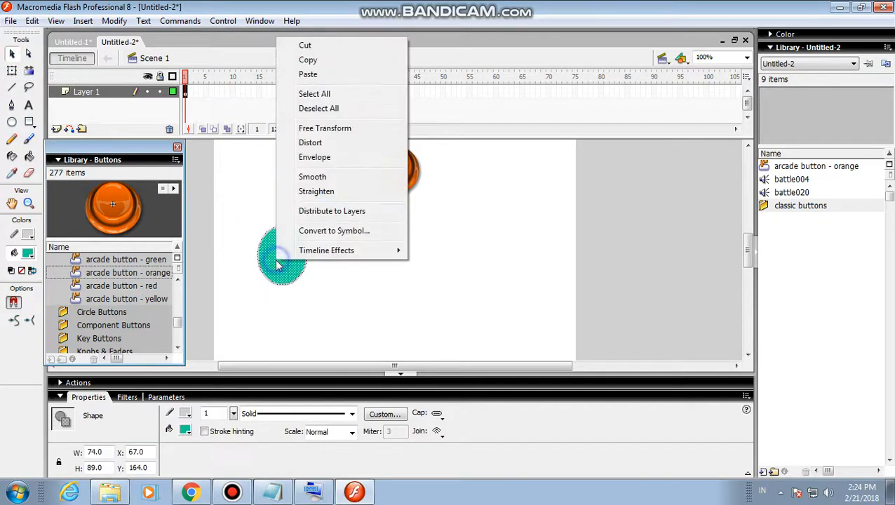
pyautogui.click(303, 230)
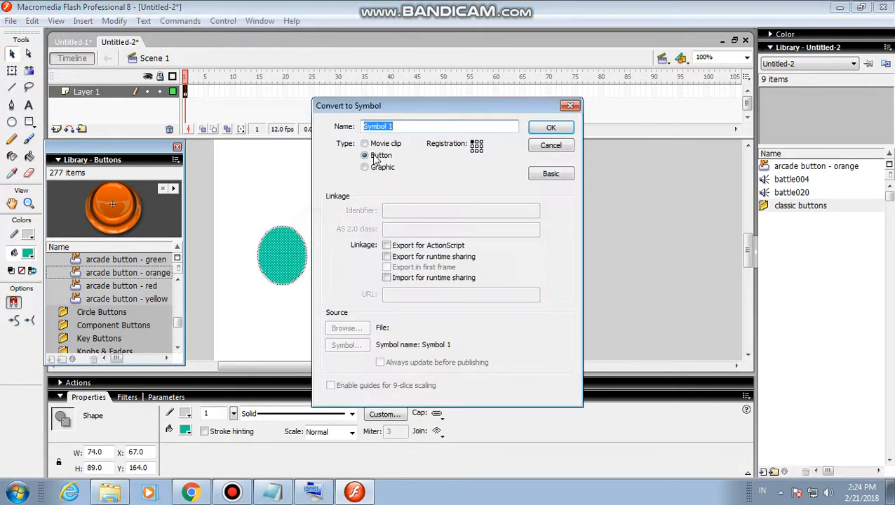
pyautogui.click(539, 130)
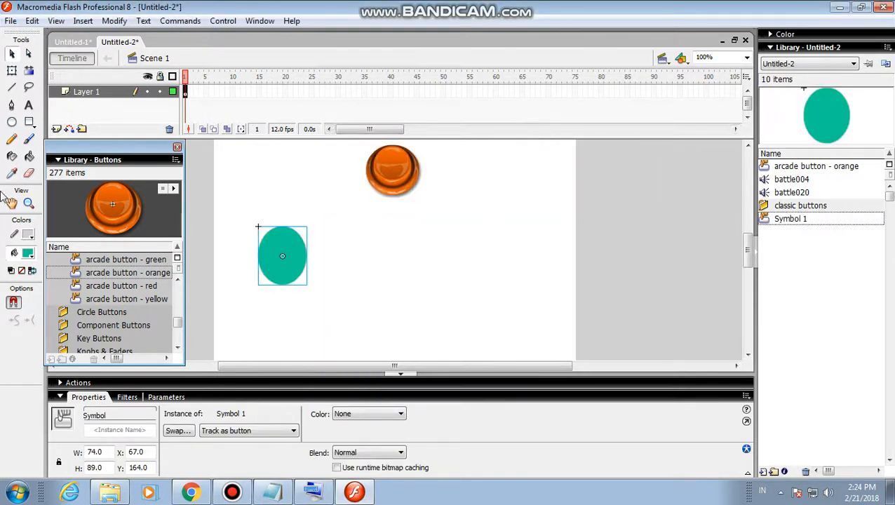
pyautogui.click(232, 491)
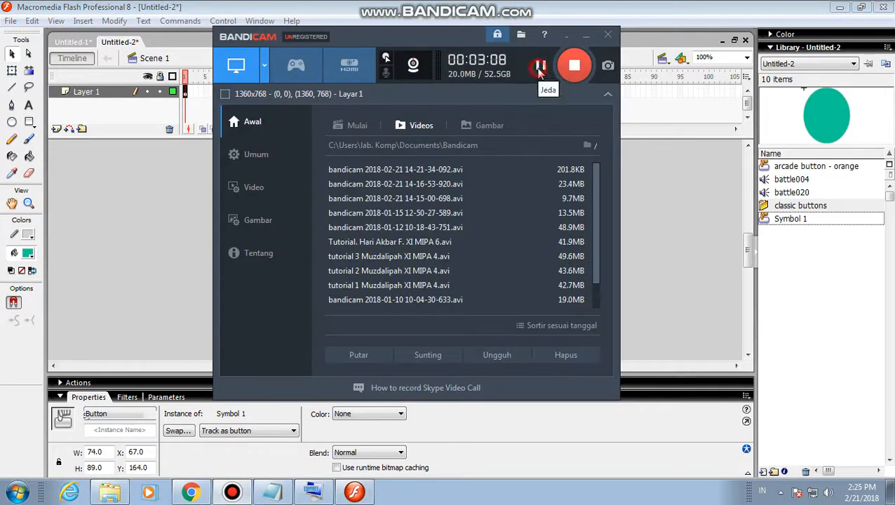
pyautogui.click(594, 35)
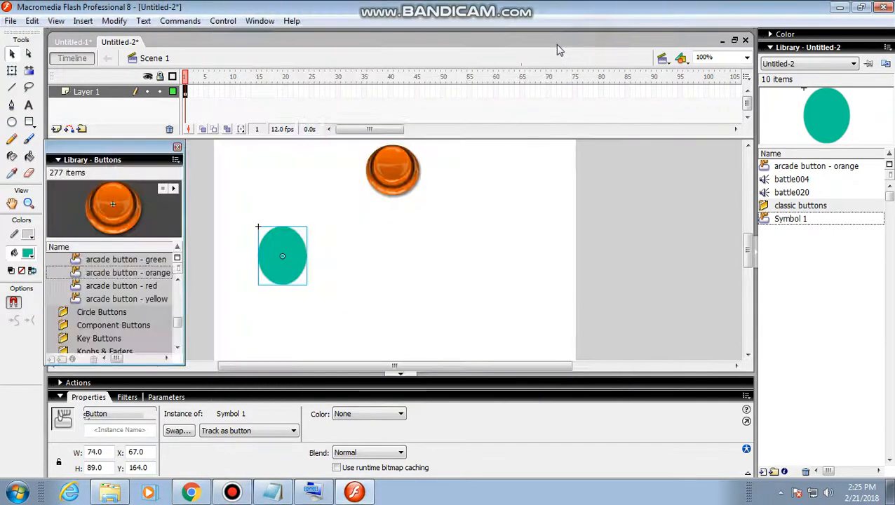
# Open the teal oval button for editing and convert its Down frame to a keyframe.
pyautogui.doubleClick(284, 258)
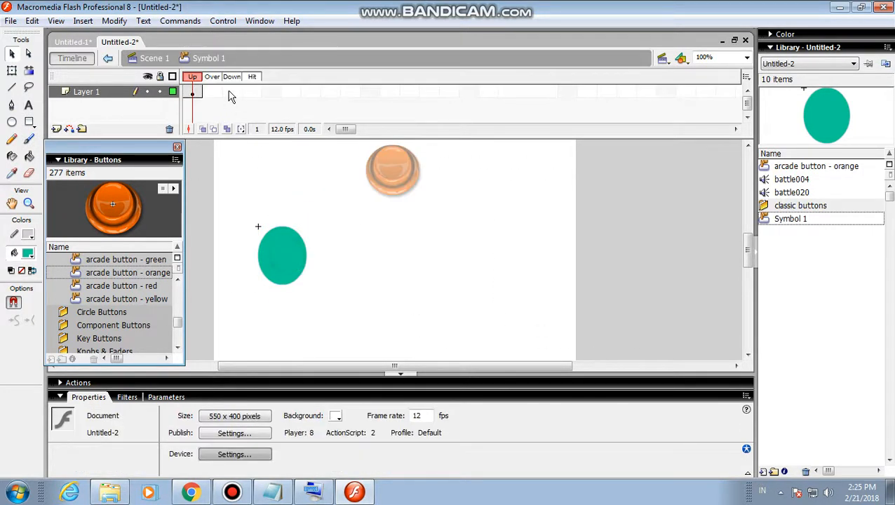
pyautogui.click(232, 94)
pyautogui.rightClick(232, 95)
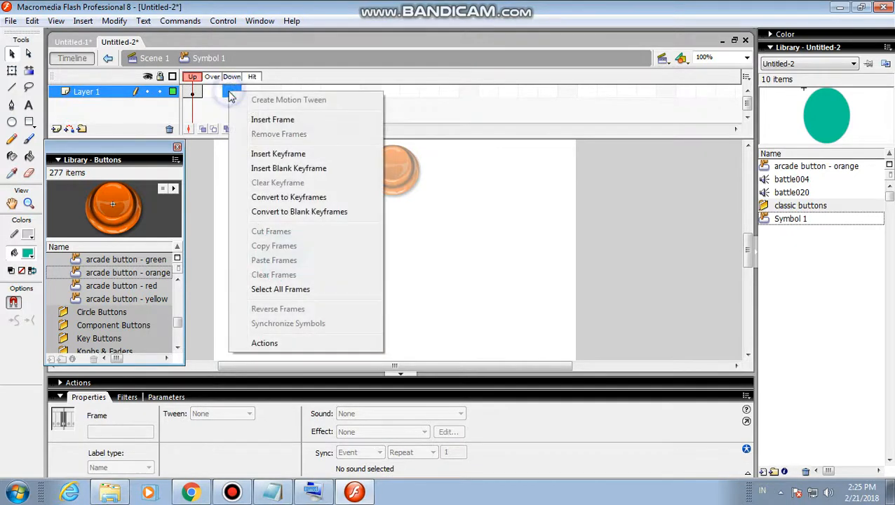
pyautogui.click(279, 199)
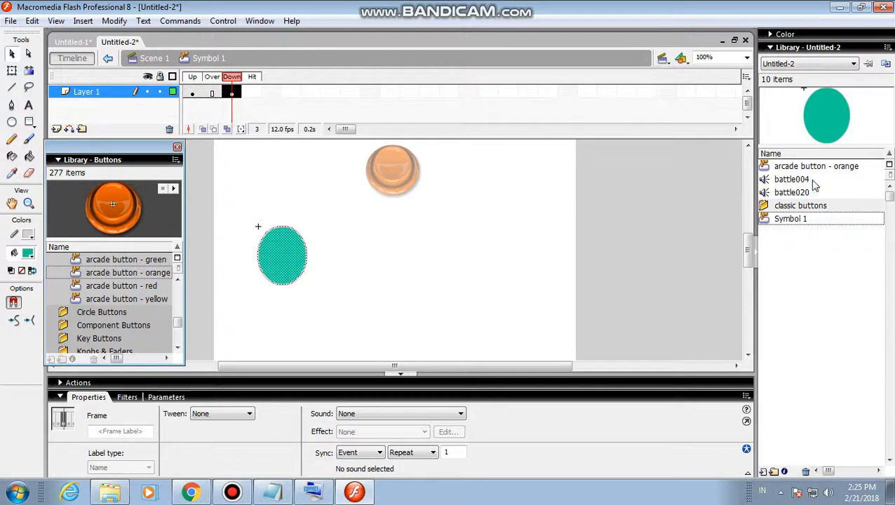
# Assign the battle004 sound to the teal button's Down keyframe and return to Scene 1.
pyautogui.click(442, 418)
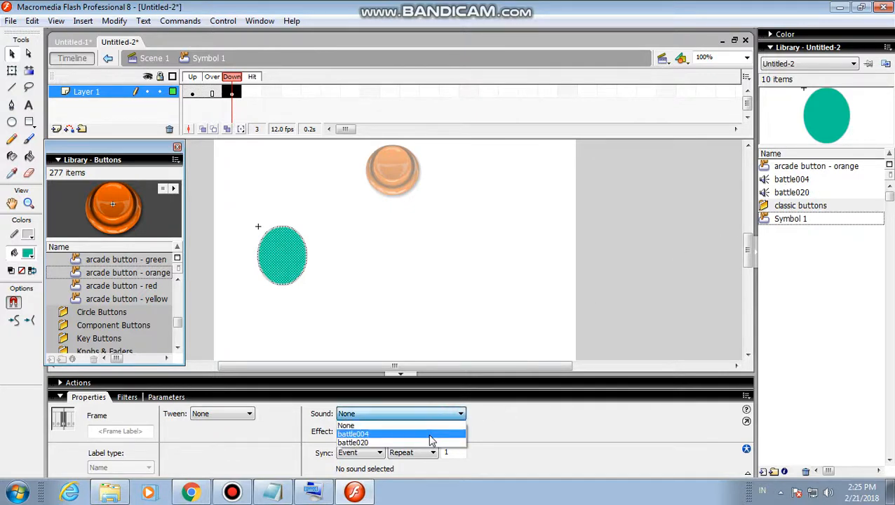
pyautogui.click(430, 436)
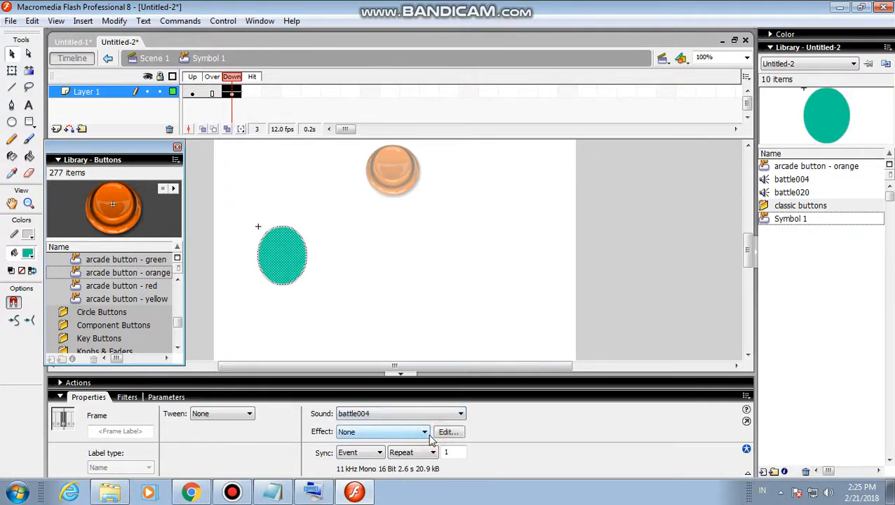
pyautogui.click(148, 58)
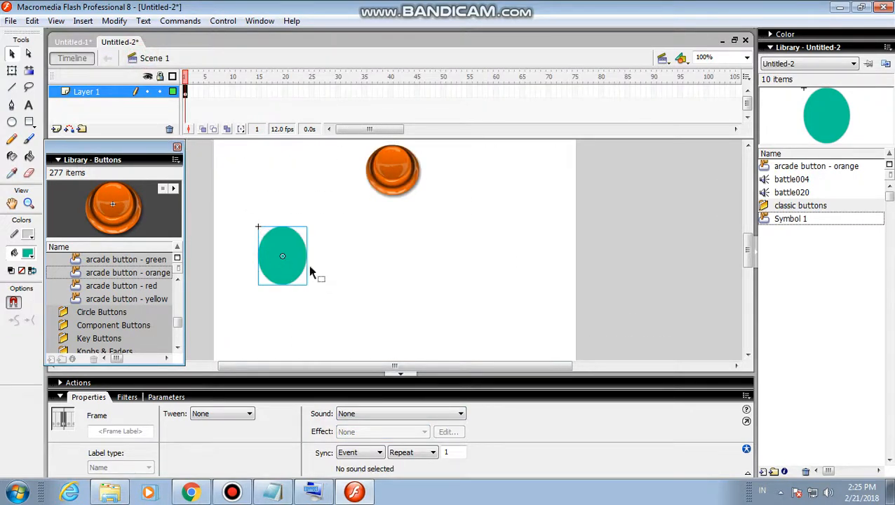
# Test the movie with both the orange and teal buttons, and close the preview.
pyautogui.click(223, 21)
pyautogui.click(249, 120)
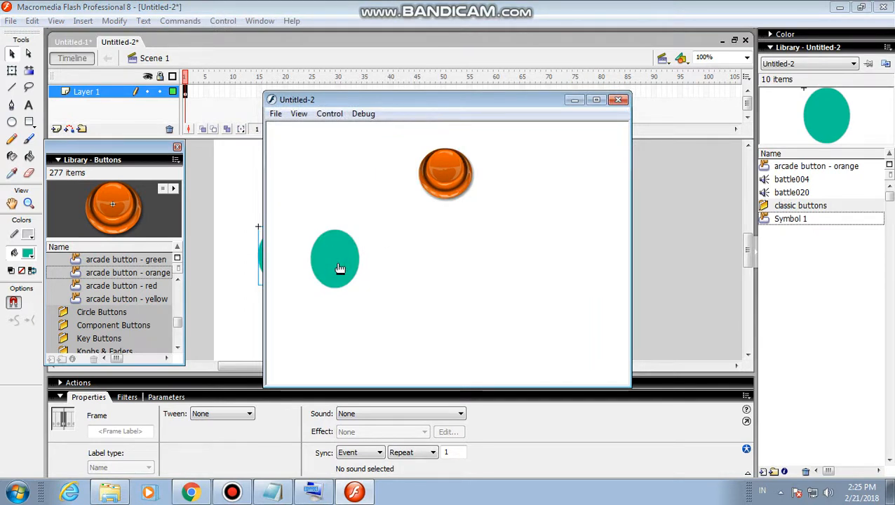
pyautogui.click(618, 100)
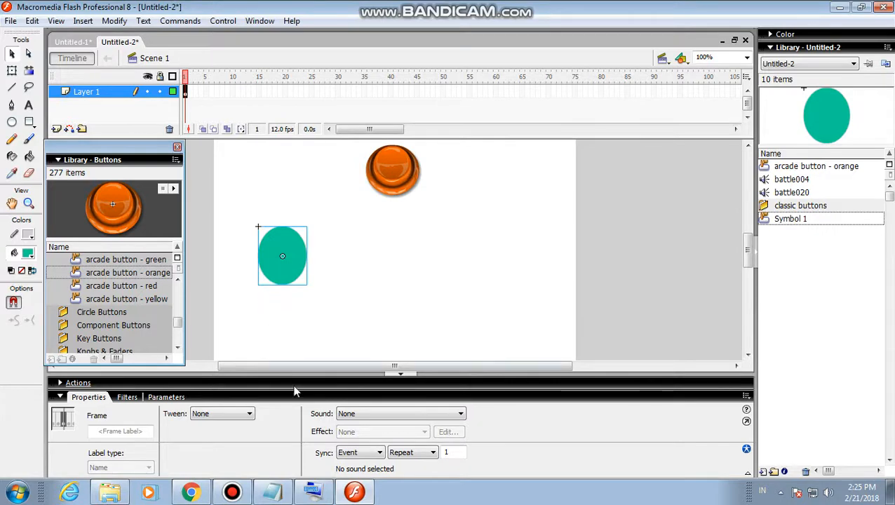
# Switch to Notepad, highlight the note about the Down keyframe and Sound property, and place the cursor after "Sekian & terimakasih".
pyautogui.click(272, 492)
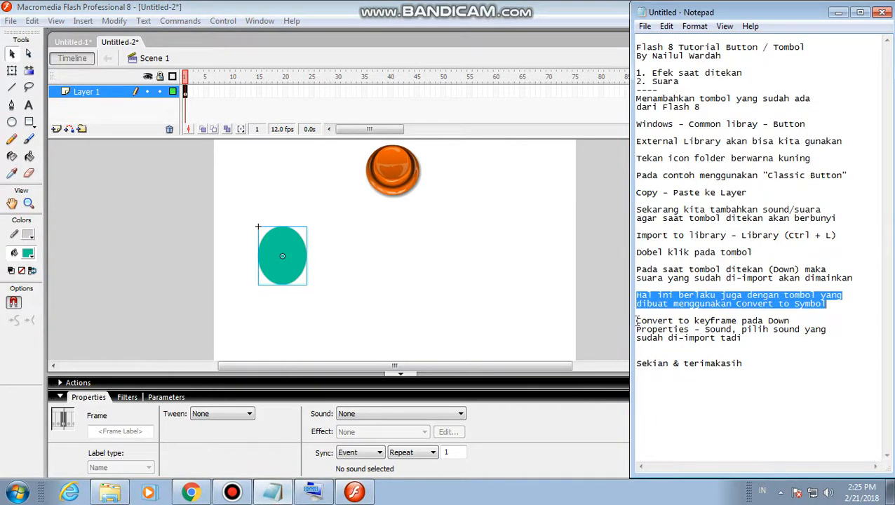
pyautogui.moveTo(636, 321); pyautogui.dragTo(829, 339)
pyautogui.click(830, 342)
pyautogui.click(745, 365)
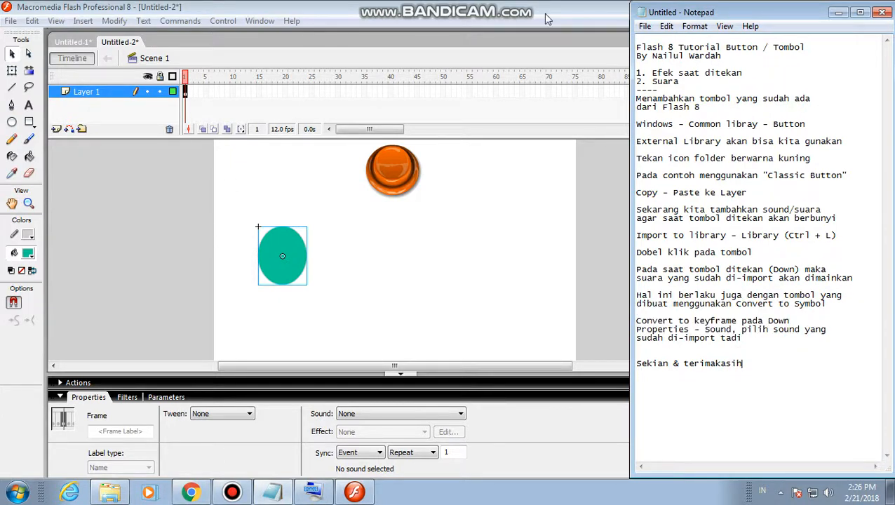
pyautogui.moveTo(232, 491)
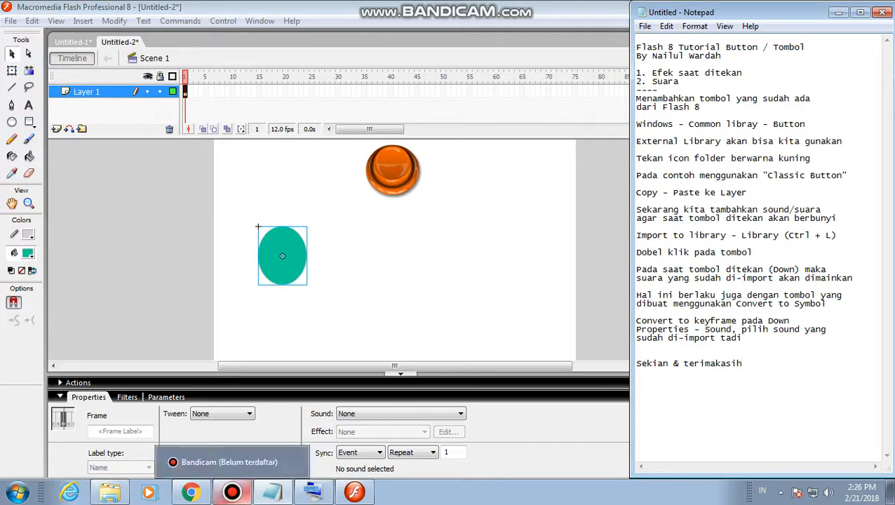
pyautogui.click(239, 467)
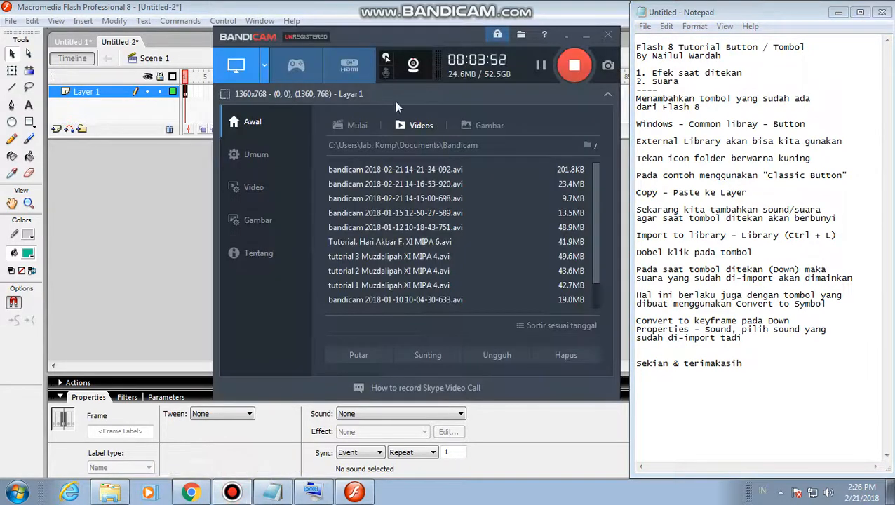